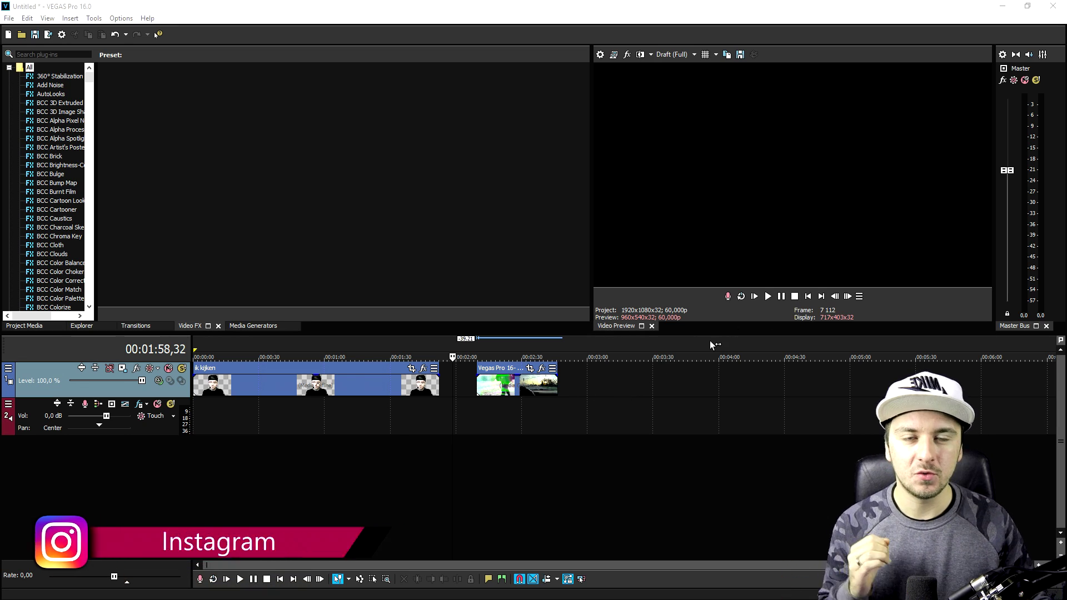
# Step: Return the cursor to 00:00:00,00 so the cut-out face appears in the preview
pyautogui.click(808, 297)
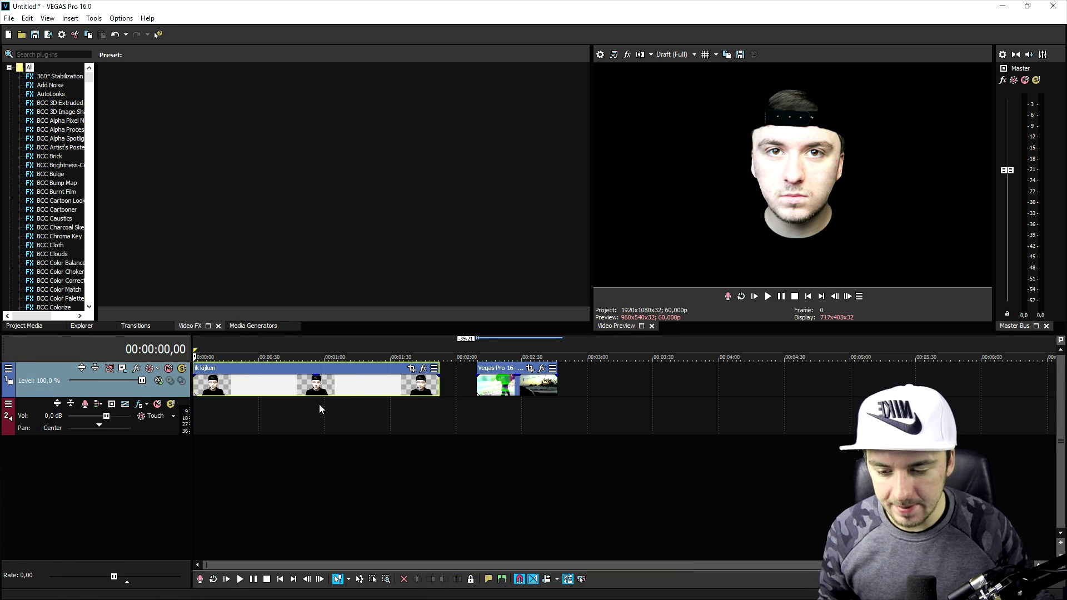
# Step: Tighten the face clip's Pan/Crop box to 624.9 × 351.5, framing just the face
pyautogui.scroll(1, 400, 405)
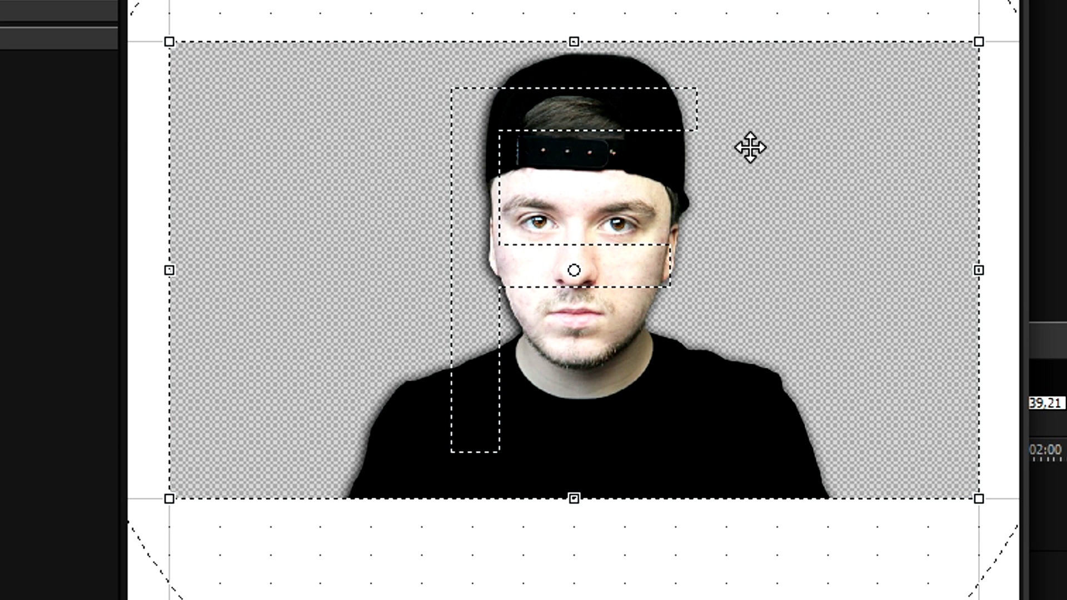
pyautogui.moveTo(980, 43); pyautogui.dragTo(738, 197)
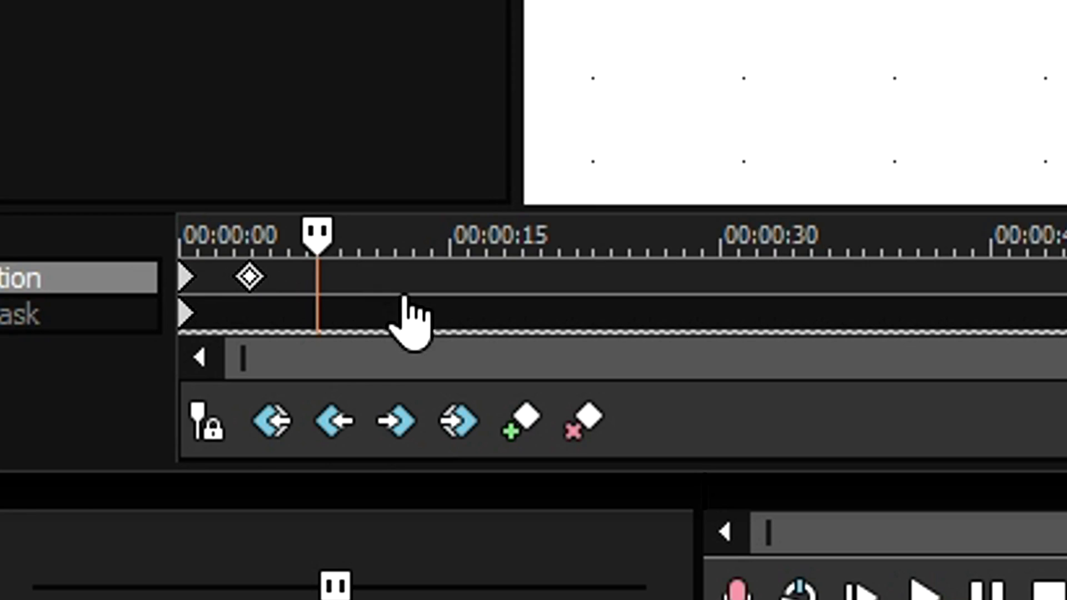
# Step: Stop playback and add a Pan/Crop keyframe near 4 s, zooming the framing in slightly
pyautogui.press('space')
pyautogui.scroll(3, 439, 319)
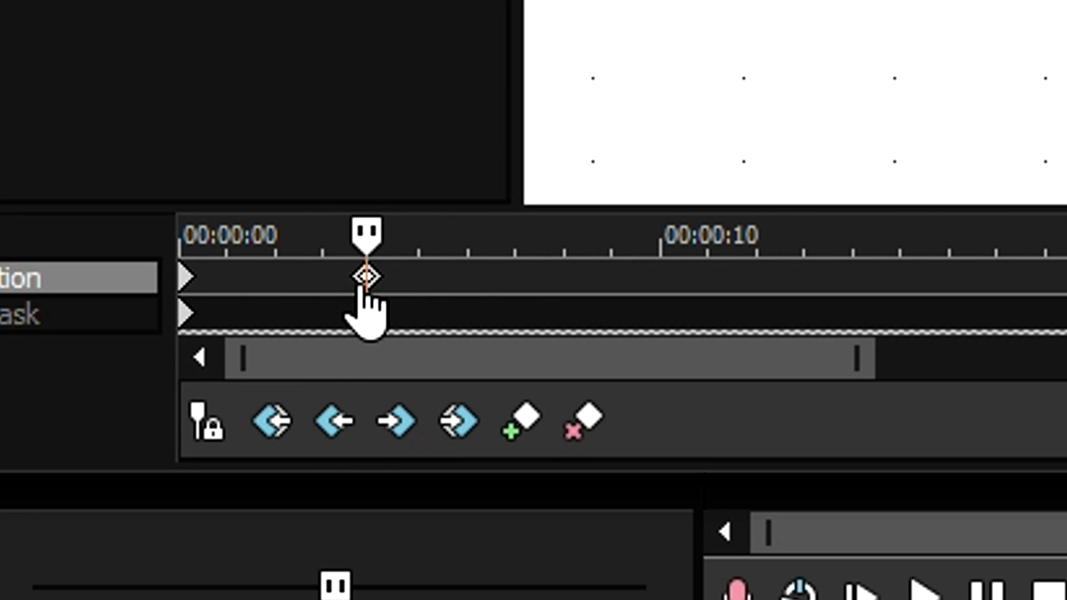
pyautogui.scroll(6, 398, 320)
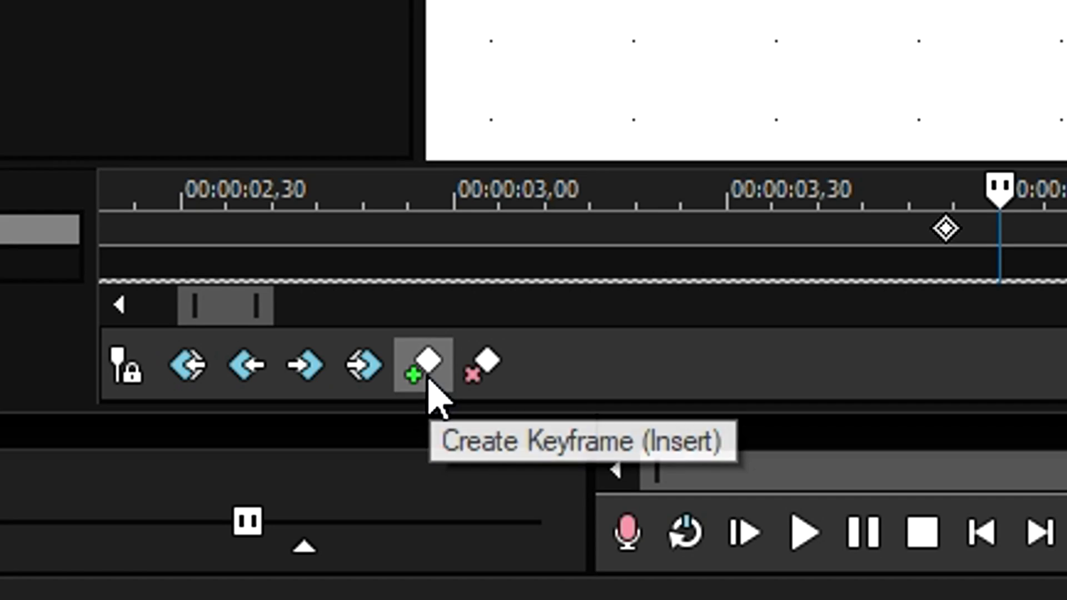
pyautogui.click(155, 542)
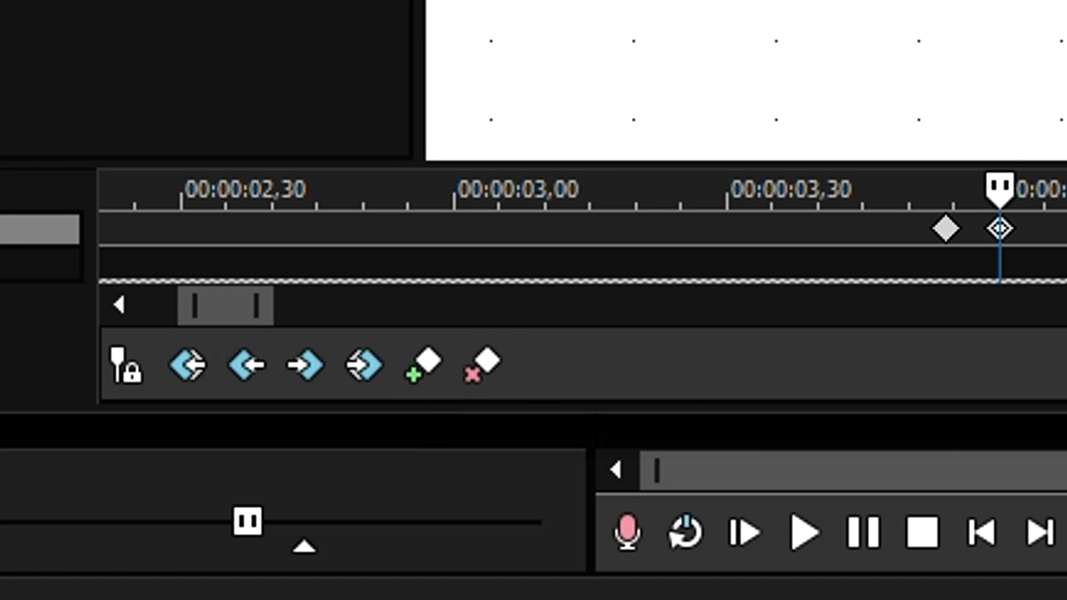
pyautogui.scroll(1, 321, 285)
pyautogui.scroll(1, 322, 285)
pyautogui.moveTo(459, 211); pyautogui.dragTo(369, 269)
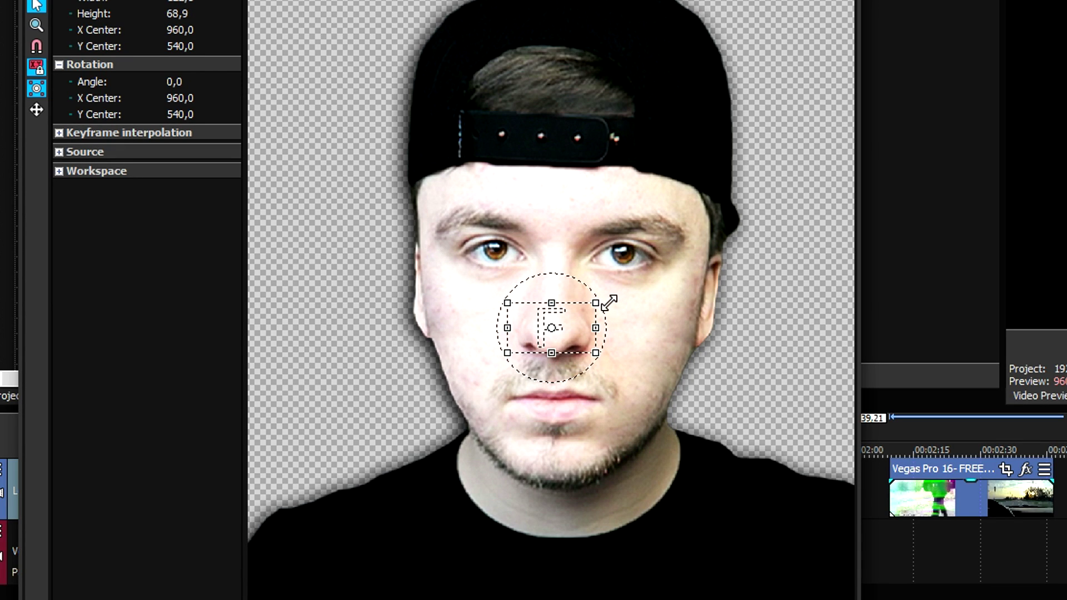
# Step: Rotate the box to -206,5°, center it on the left eye at 49.3 × 27.7, and nudge the keyframe later
pyautogui.scroll(3, 610, 303)
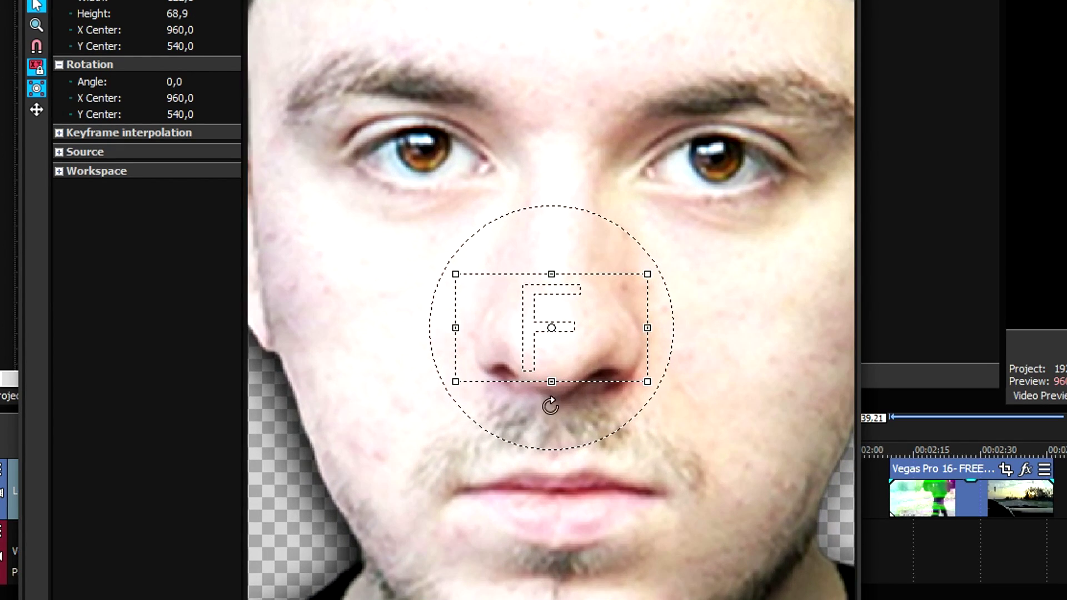
pyautogui.moveTo(657, 339); pyautogui.dragTo(515, 210)
pyautogui.moveTo(584, 318); pyautogui.dragTo(444, 139)
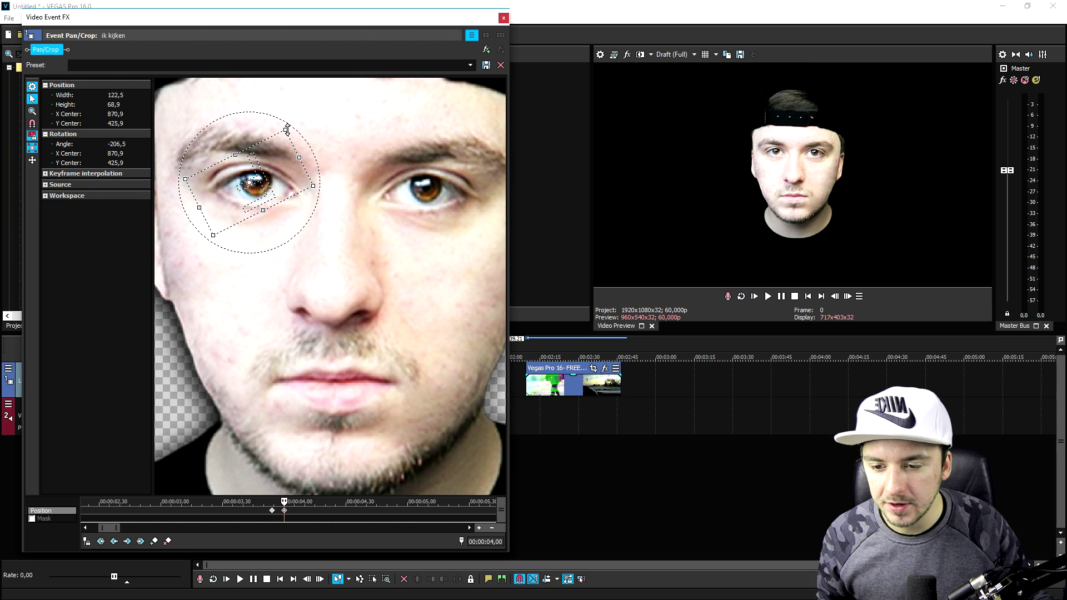
pyautogui.moveTo(479, 60); pyautogui.dragTo(438, 108)
pyautogui.scroll(2, 264, 158)
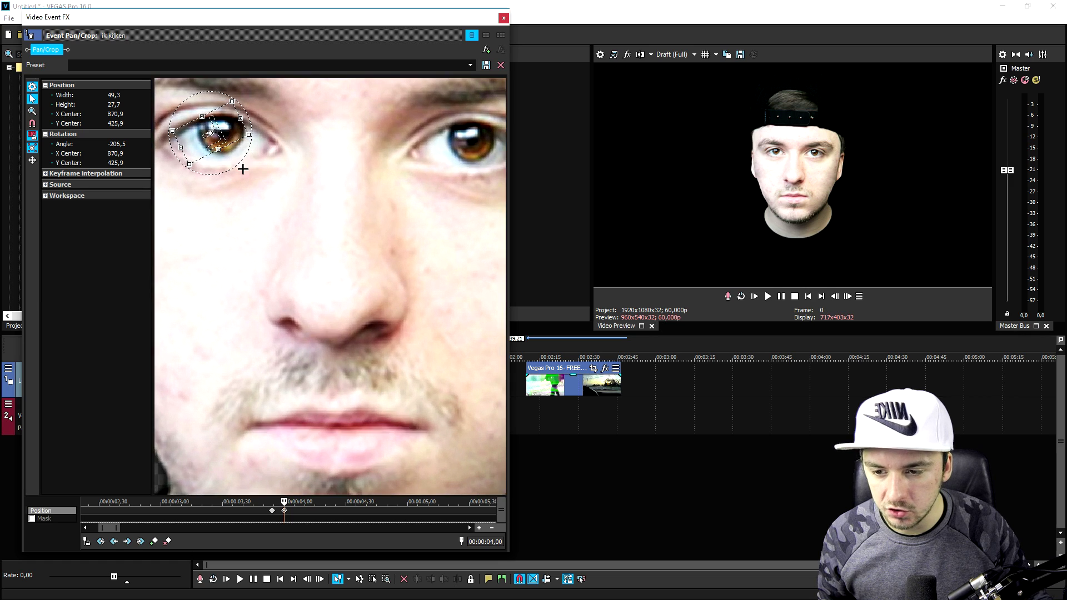
pyautogui.moveTo(220, 122); pyautogui.dragTo(222, 125)
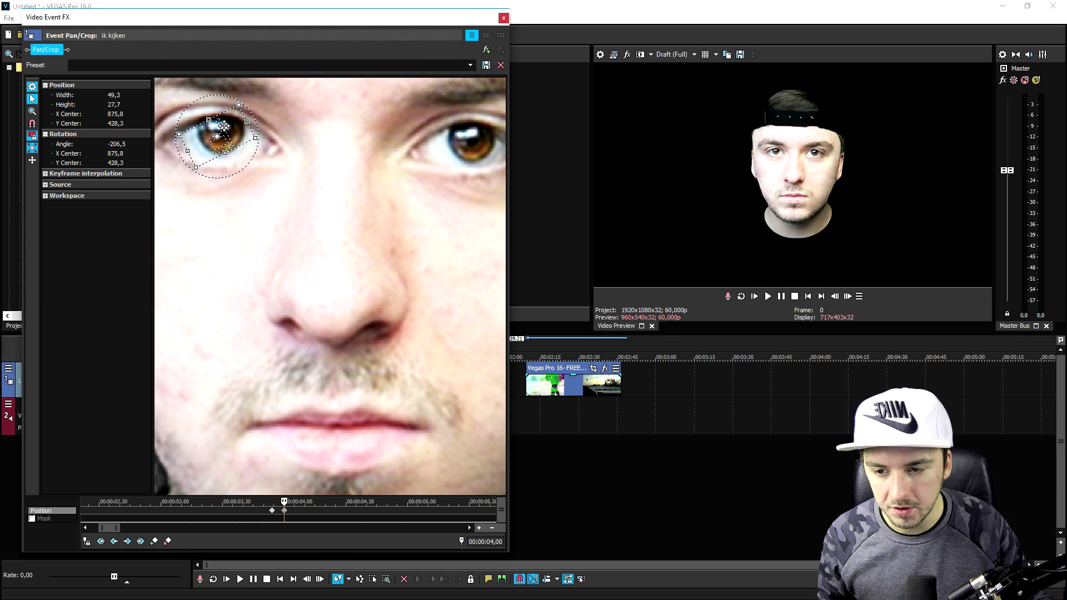
pyautogui.scroll(-3, 306, 510)
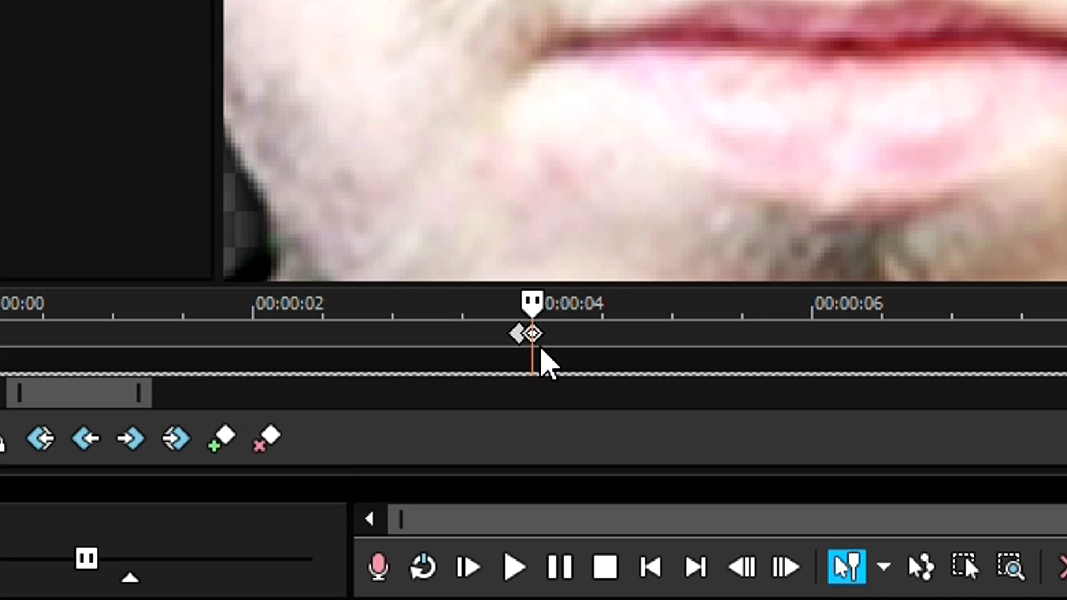
pyautogui.moveTo(571, 334); pyautogui.dragTo(583, 334)
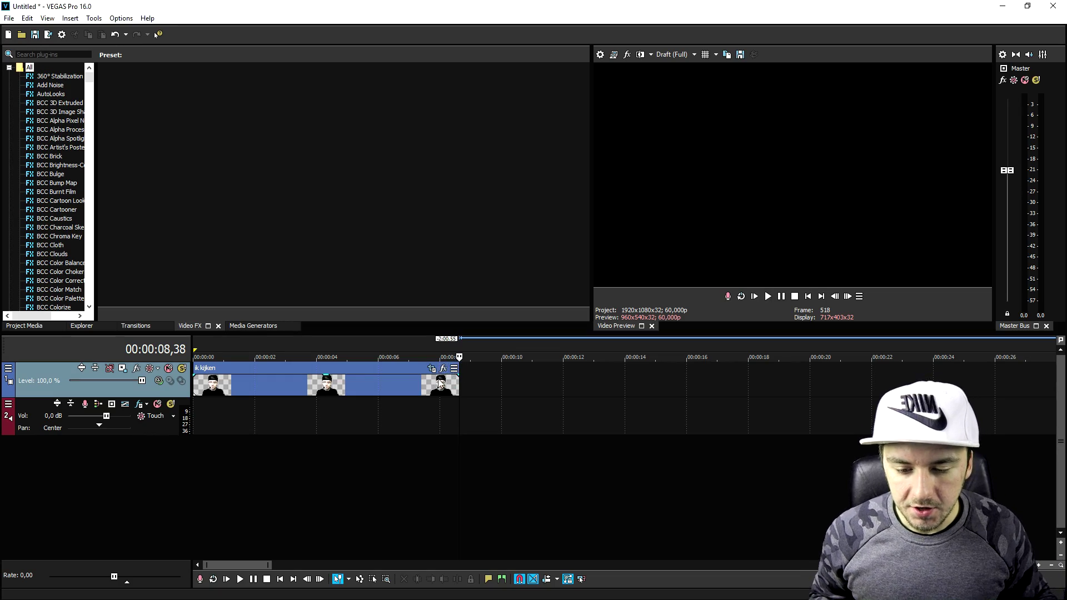
# Step: Add a video track above the face clip and slide the preset clip earlier to about 5.9 s
pyautogui.rightClick(482, 375)
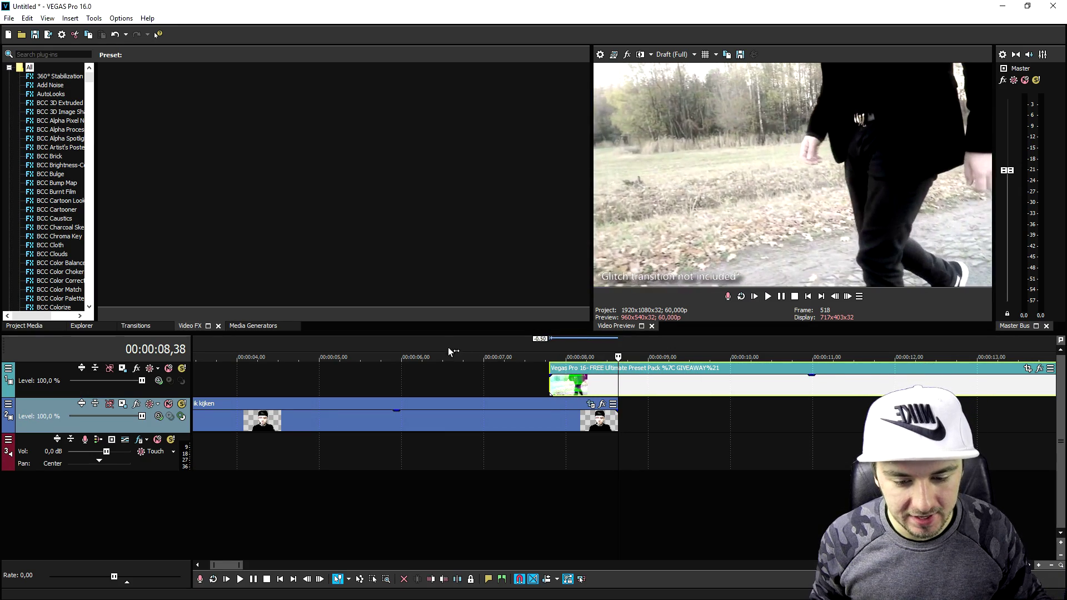
pyautogui.click(448, 356)
pyautogui.scroll(2, 622, 374)
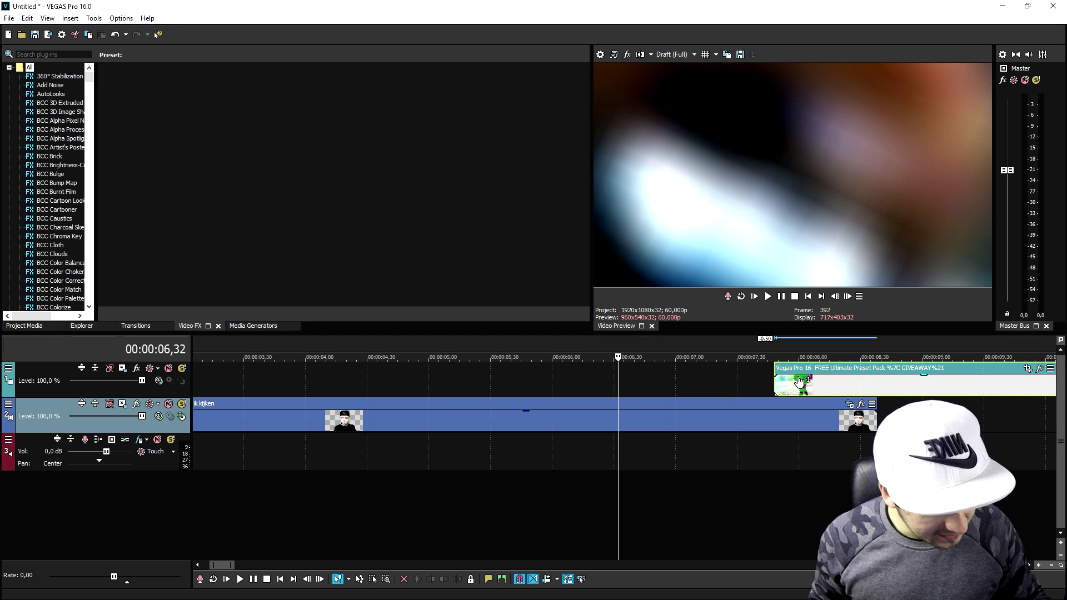
pyautogui.moveTo(799, 375); pyautogui.dragTo(568, 378)
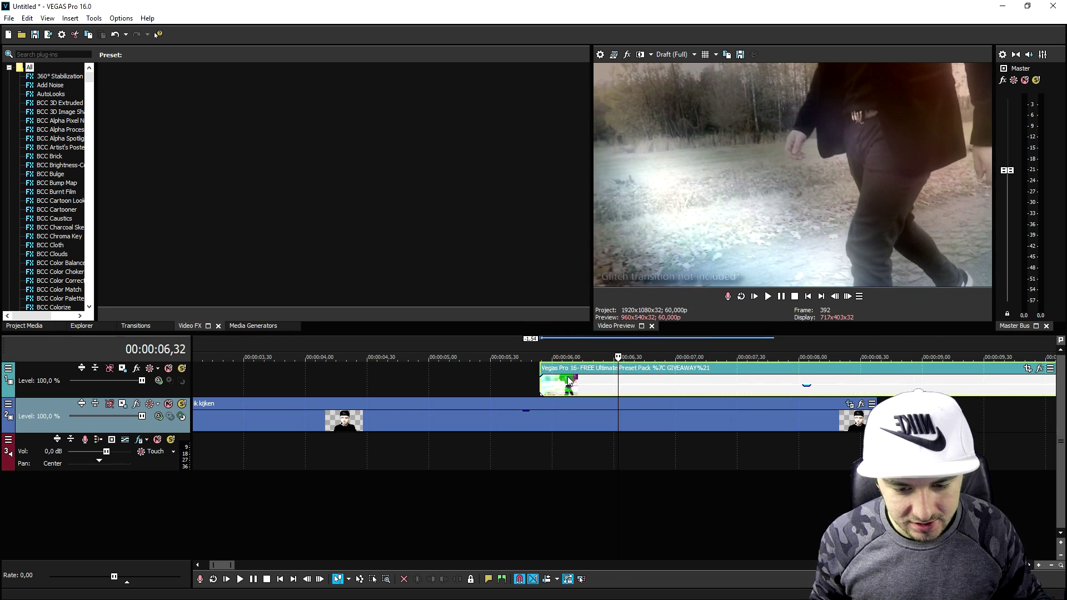
# Step: Play the transition back from around 2 seconds to check the timing
pyautogui.click(405, 345)
pyautogui.scroll(1, 581, 365)
pyautogui.press('space')
pyautogui.scroll(-2, 392, 345)
pyautogui.click(392, 346)
pyautogui.scroll(1, 392, 346)
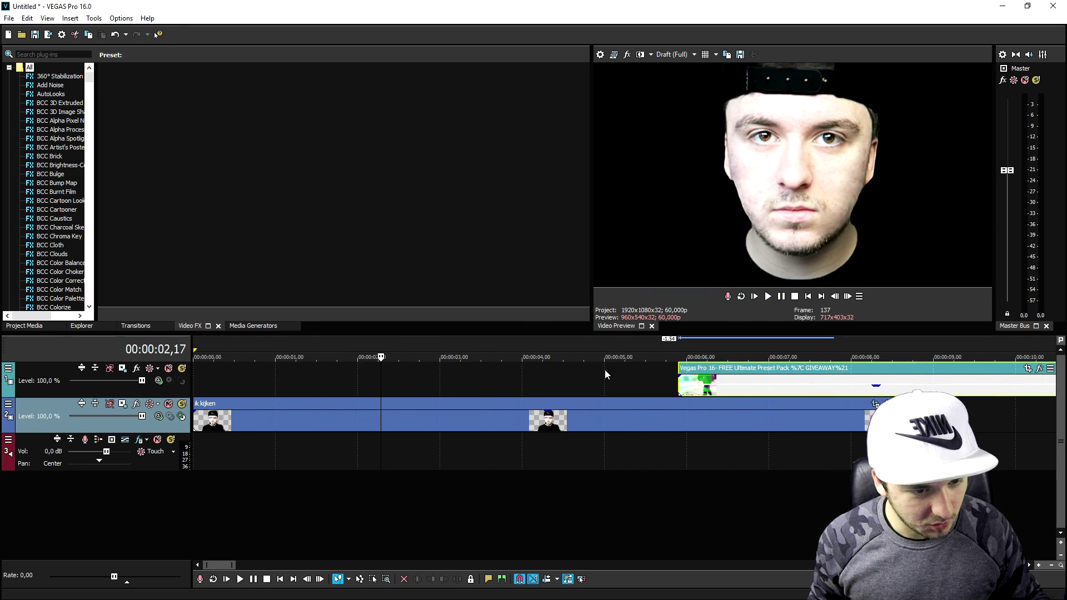
# Step: Slide the preset clip to about 4.2 s, extend its start to 00:00:04,26, and zoom out
pyautogui.moveTo(736, 375); pyautogui.dragTo(641, 371)
pyautogui.scroll(3, 612, 354)
pyautogui.moveTo(703, 383); pyautogui.dragTo(619, 382)
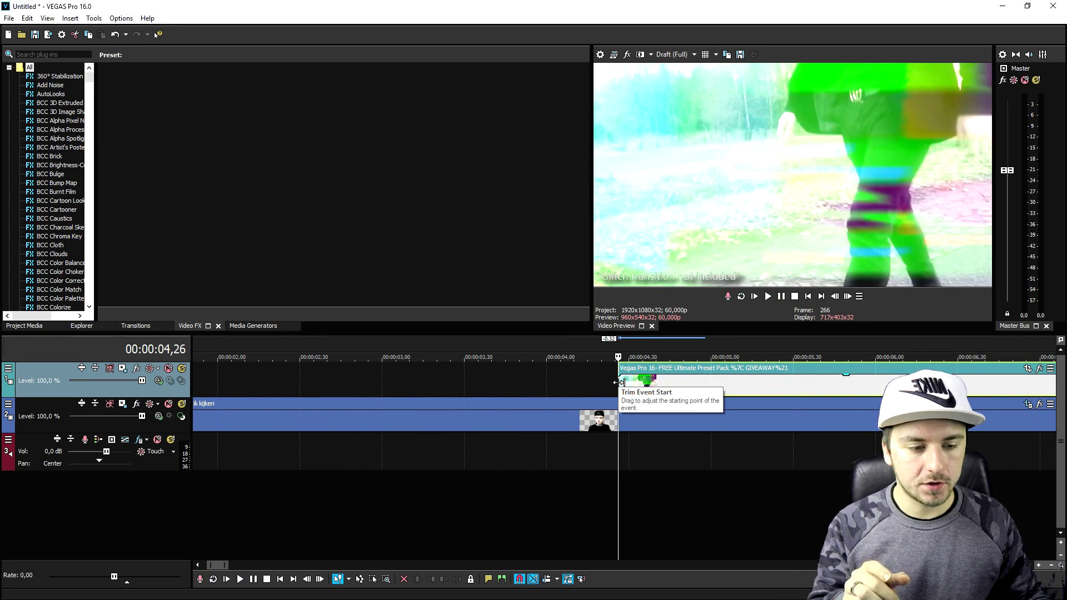
pyautogui.scroll(-3, 623, 392)
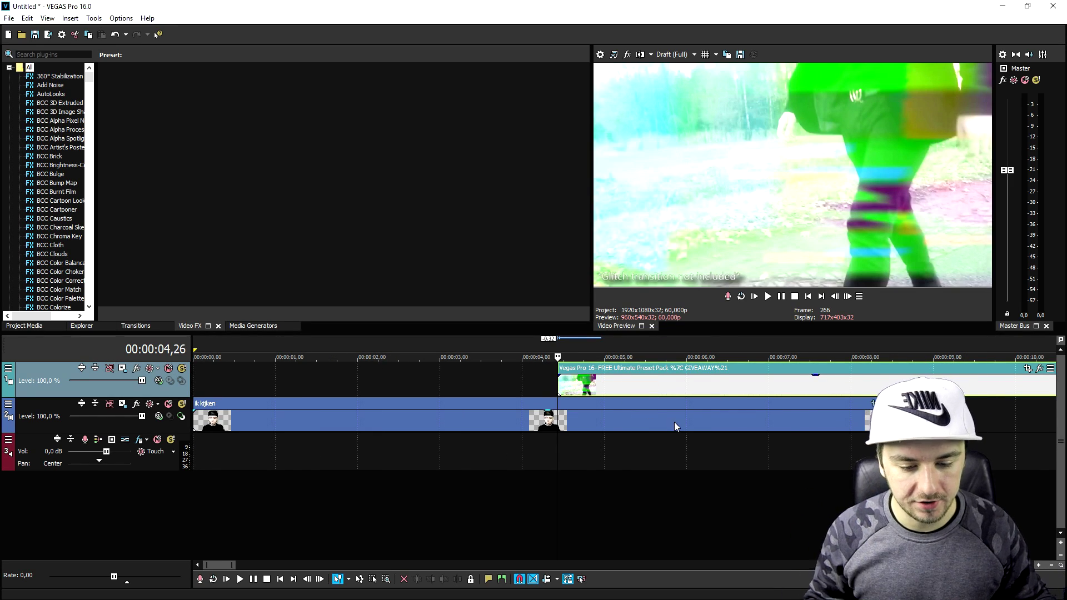
pyautogui.scroll(-4, 528, 395)
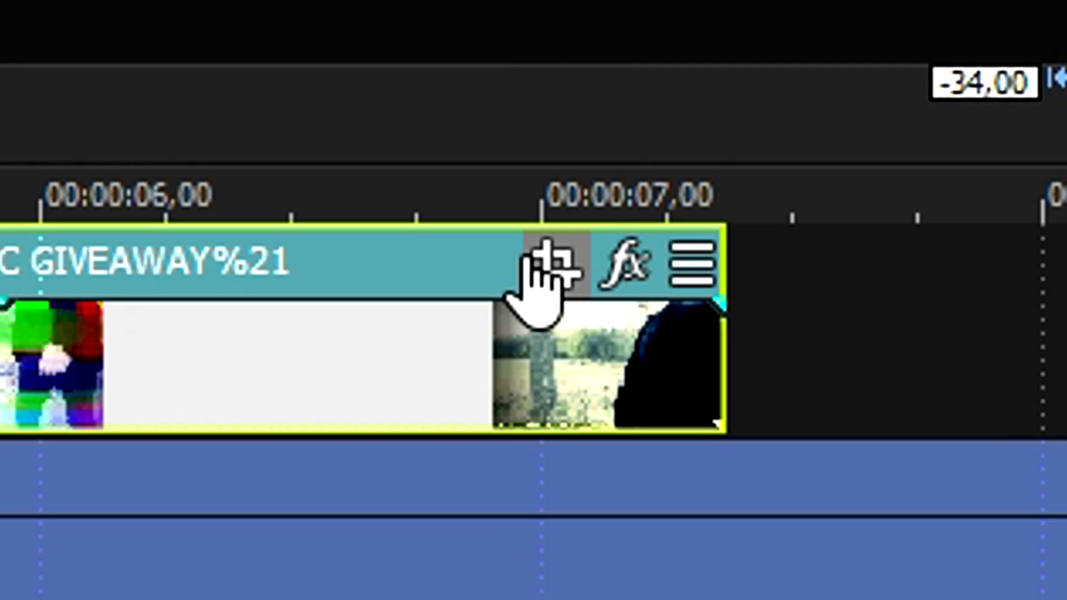
# Step: Enable Mask in the preset clip's Pan/Crop, draw an oval circle, and feather it Both at 18,5%
pyautogui.click(556, 263)
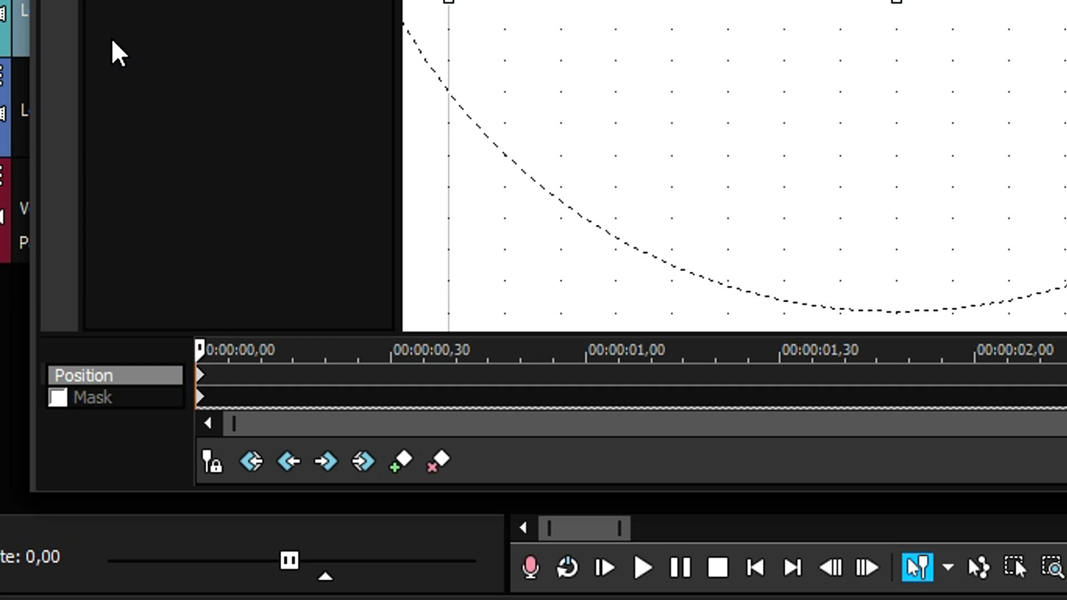
pyautogui.click(61, 396)
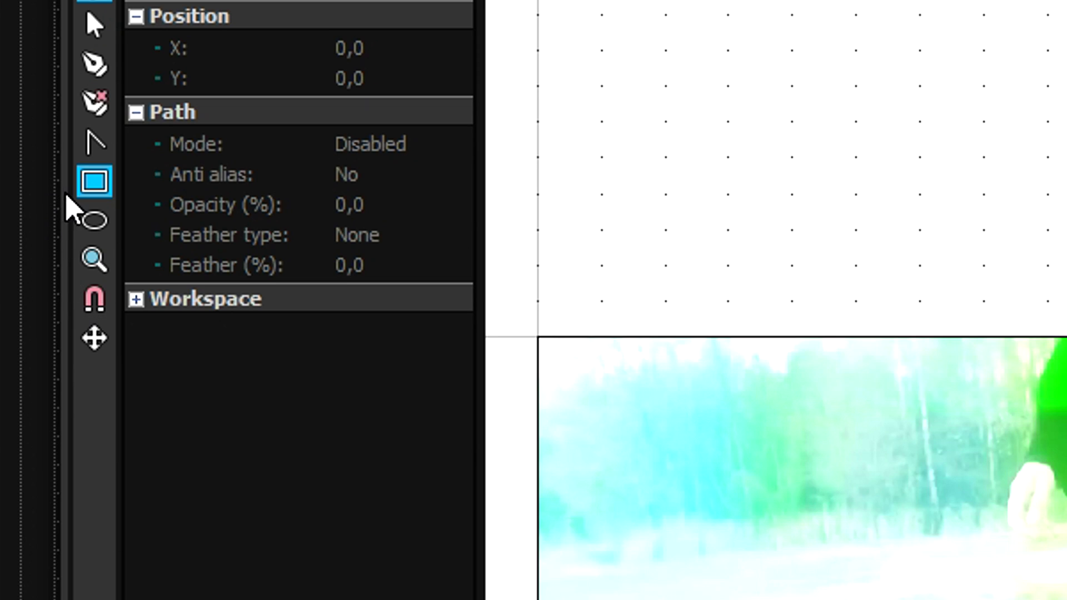
pyautogui.click(99, 225)
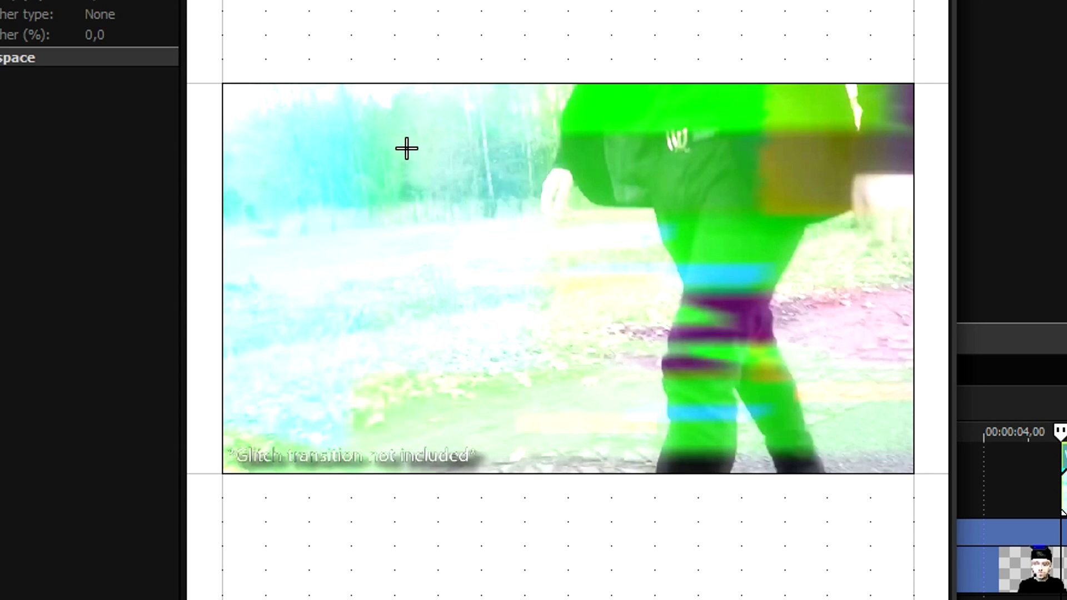
pyautogui.moveTo(407, 149); pyautogui.dragTo(727, 462)
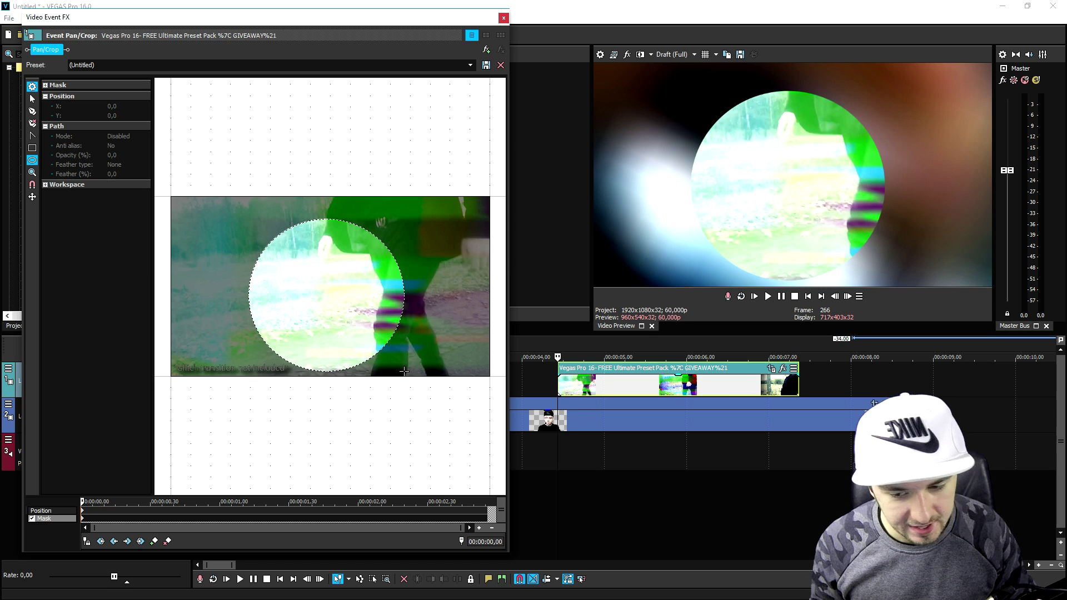
pyautogui.moveTo(404, 371); pyautogui.dragTo(404, 371)
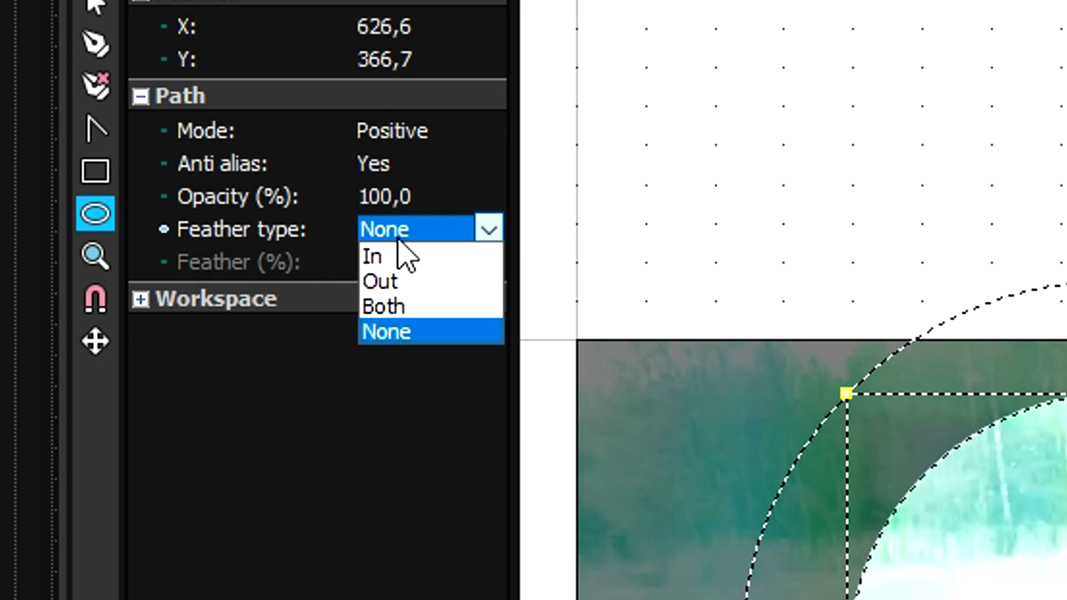
pyautogui.click(384, 306)
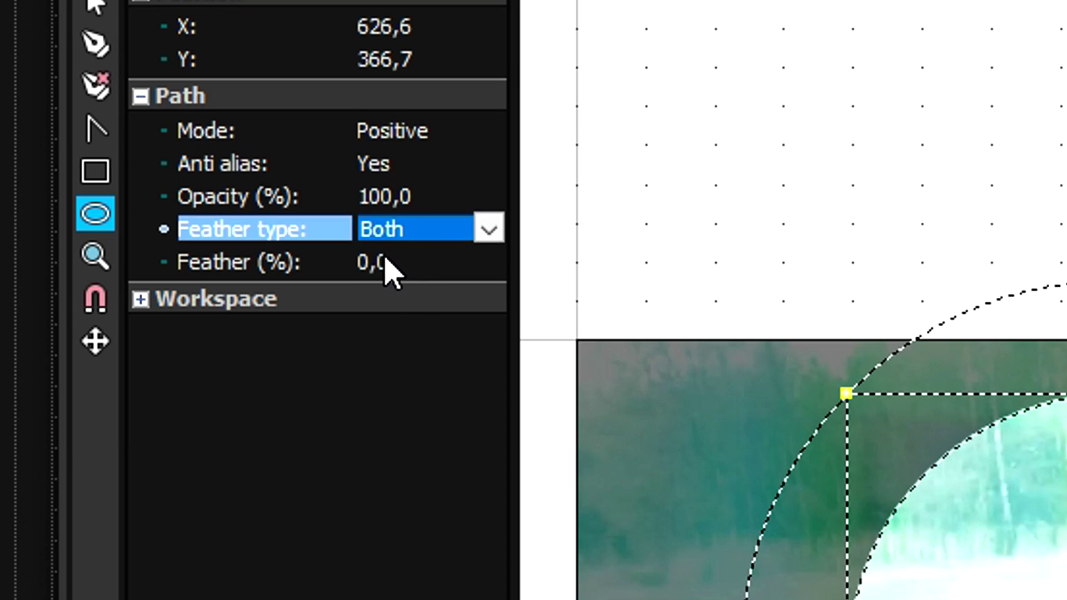
pyautogui.click(233, 266)
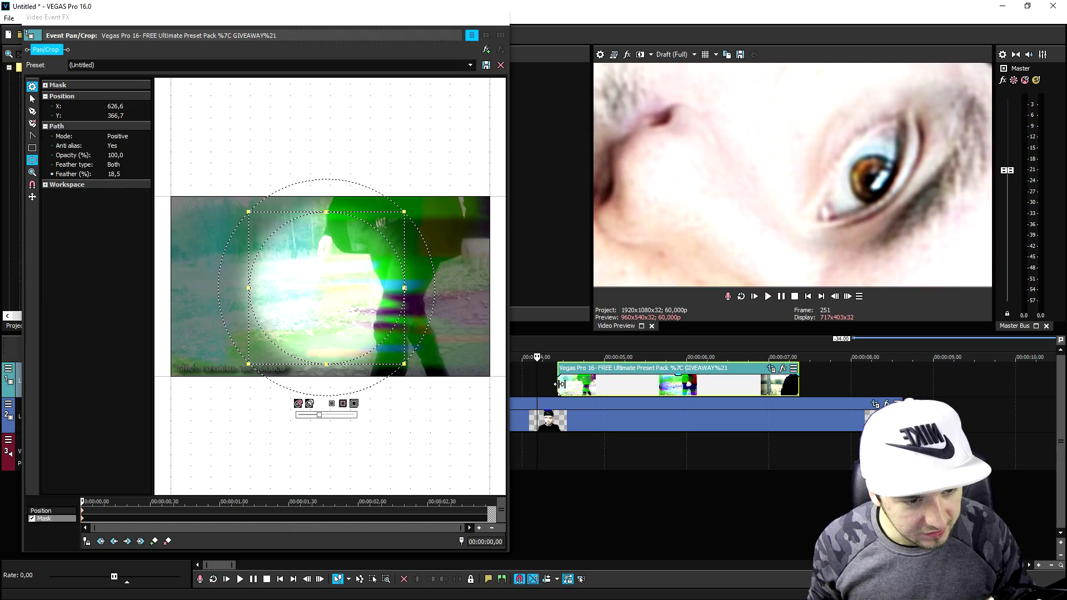
# Step: Step the preview forward five frames and give the preset clip a short fade-in
pyautogui.click(848, 296)
pyautogui.click(847, 296)
pyautogui.click(848, 296)
pyautogui.click(848, 297)
pyautogui.click(847, 296)
pyautogui.click(848, 296)
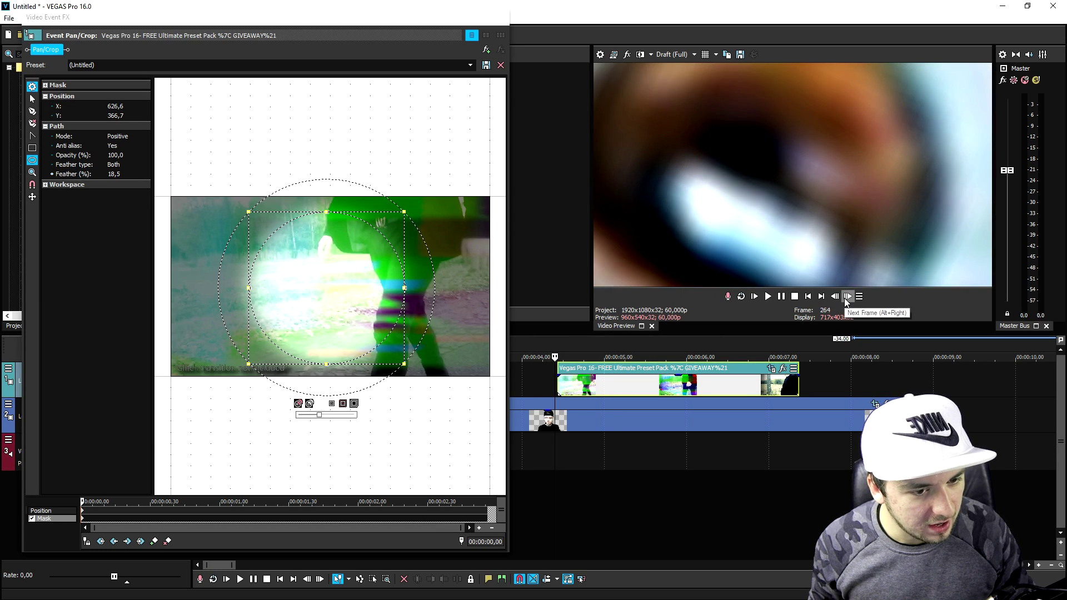
pyautogui.click(848, 296)
pyautogui.scroll(5, 662, 400)
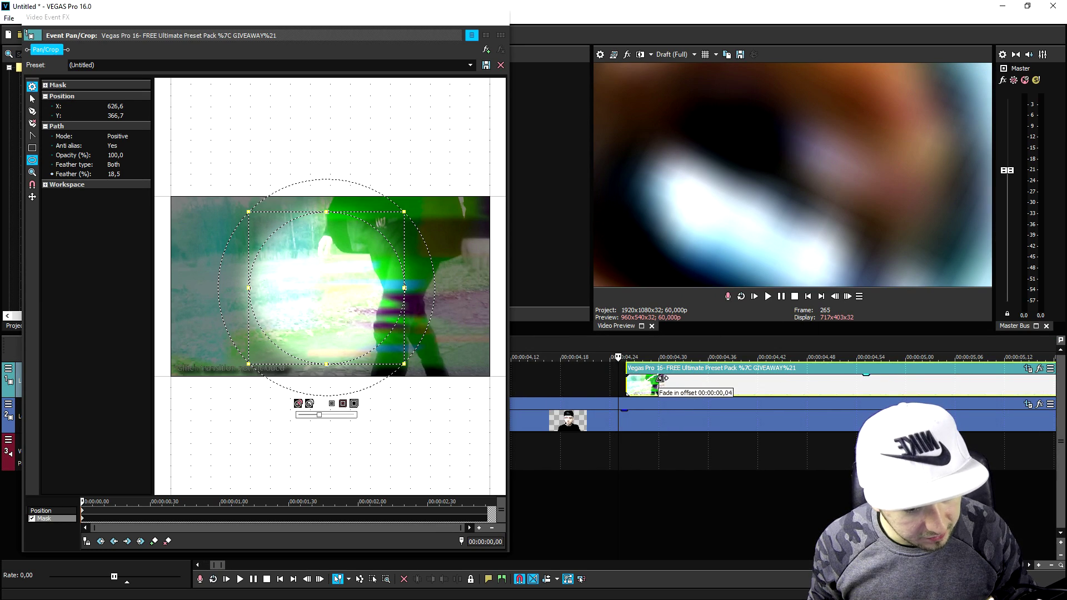
pyautogui.moveTo(629, 377); pyautogui.dragTo(717, 375)
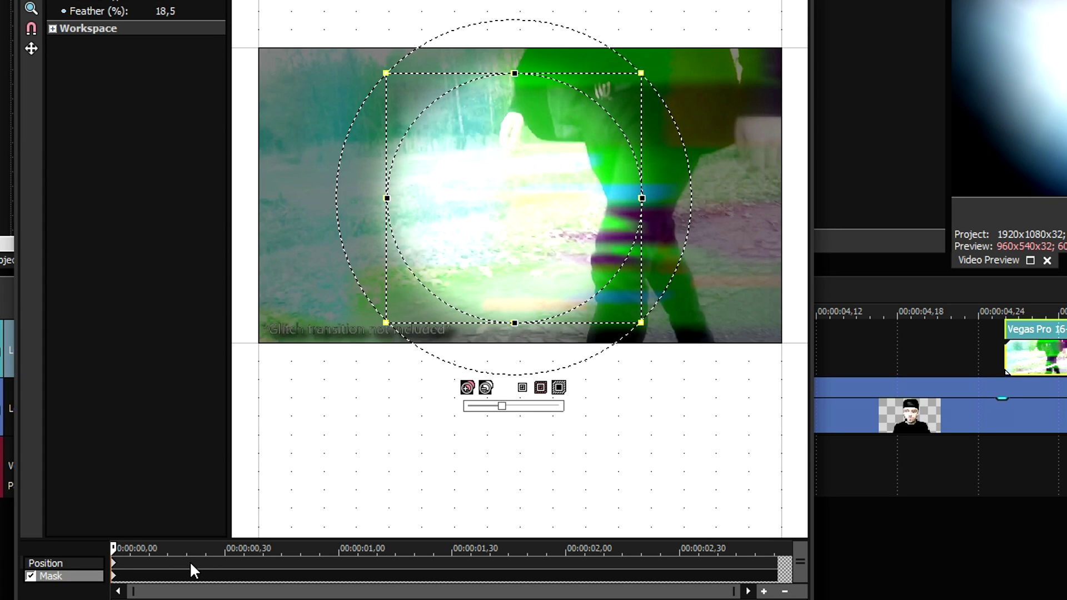
# Step: Add a Mask keyframe at 0:00,10 with the circle enlarged and shifted left over the frame
pyautogui.click(191, 562)
pyautogui.click(188, 573)
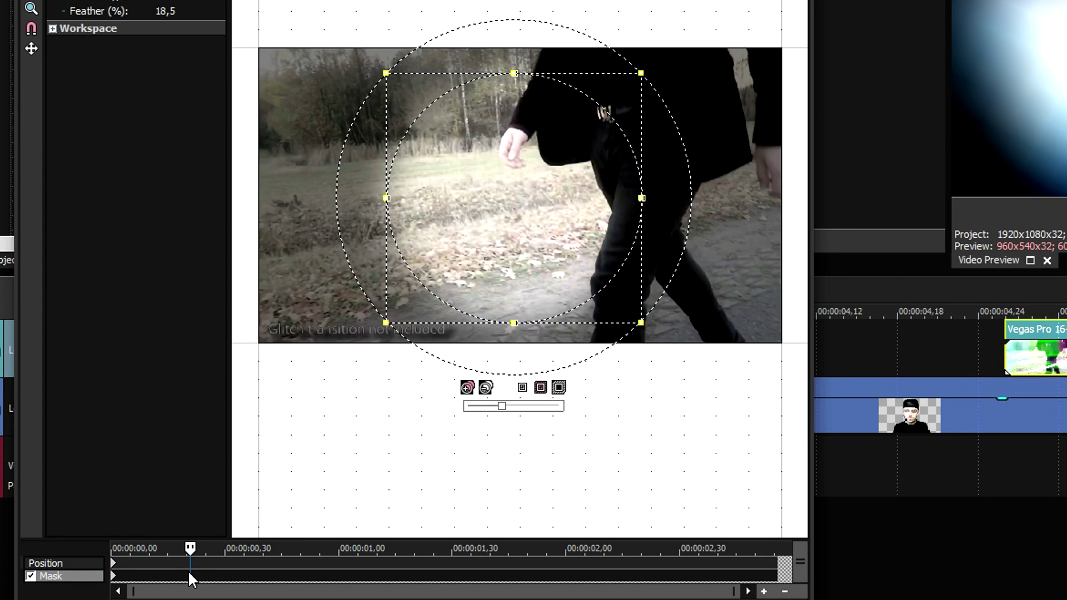
pyautogui.moveTo(641, 73); pyautogui.dragTo(747, 12)
pyautogui.moveTo(674, 77); pyautogui.dragTo(621, 102)
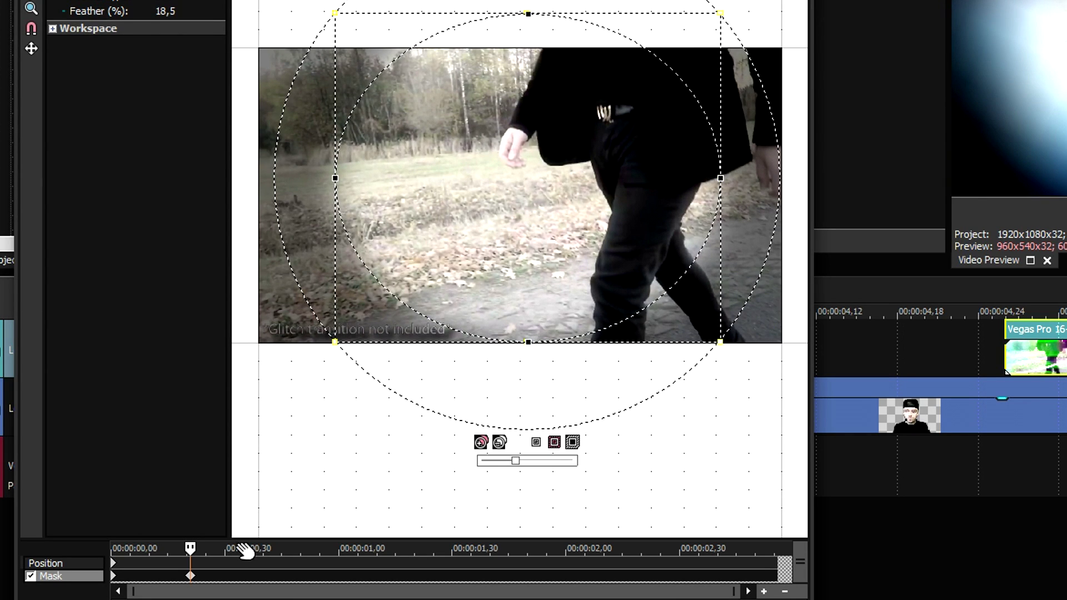
# Step: Enlarge the mask at 0:00,30 and 0:01,00 until it covers the frame, then play it back
pyautogui.click(276, 572)
pyautogui.moveTo(716, 18); pyautogui.dragTo(624, 73)
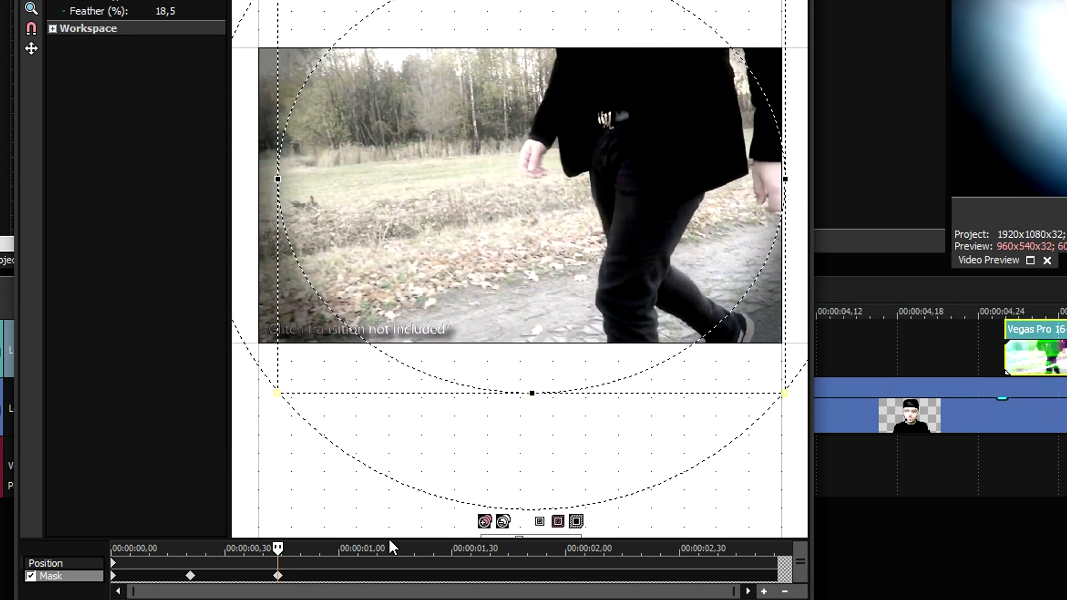
pyautogui.click(359, 574)
pyautogui.scroll(-1, 620, 116)
pyautogui.moveTo(737, 14); pyautogui.dragTo(615, 100)
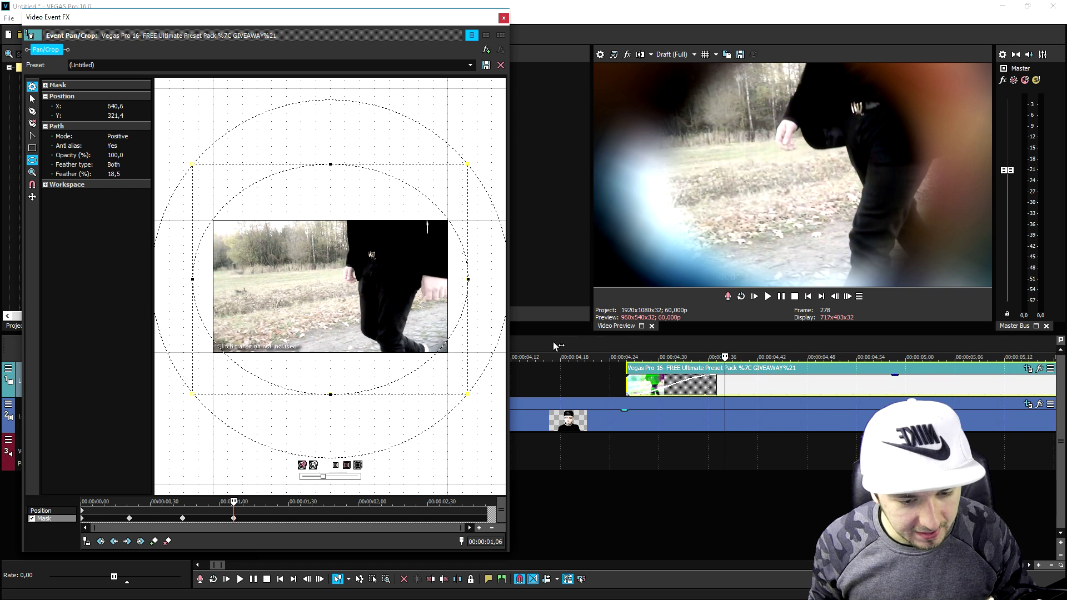
pyautogui.press('space')
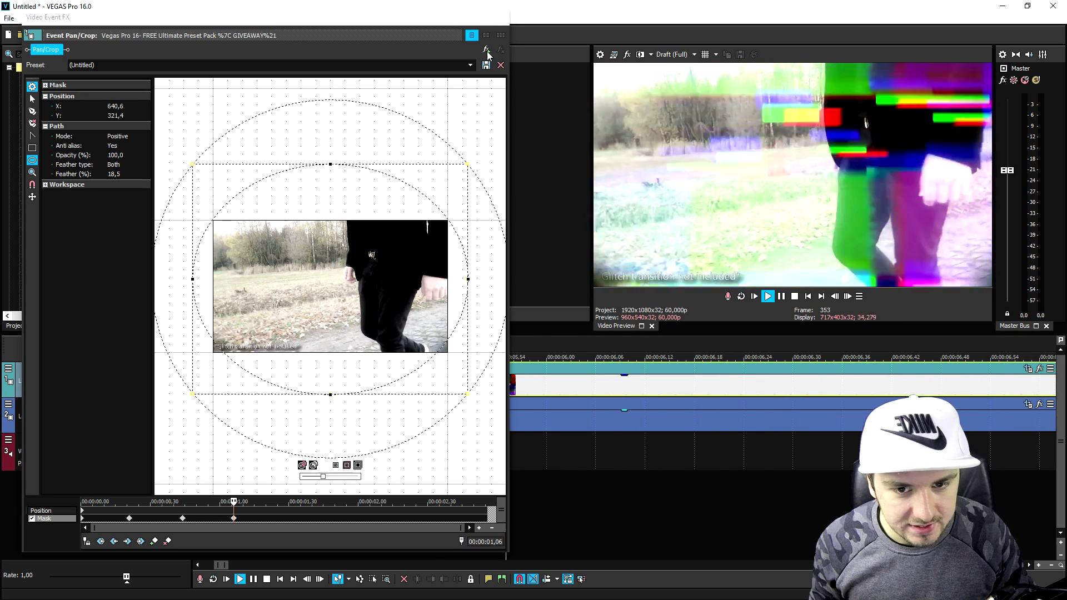